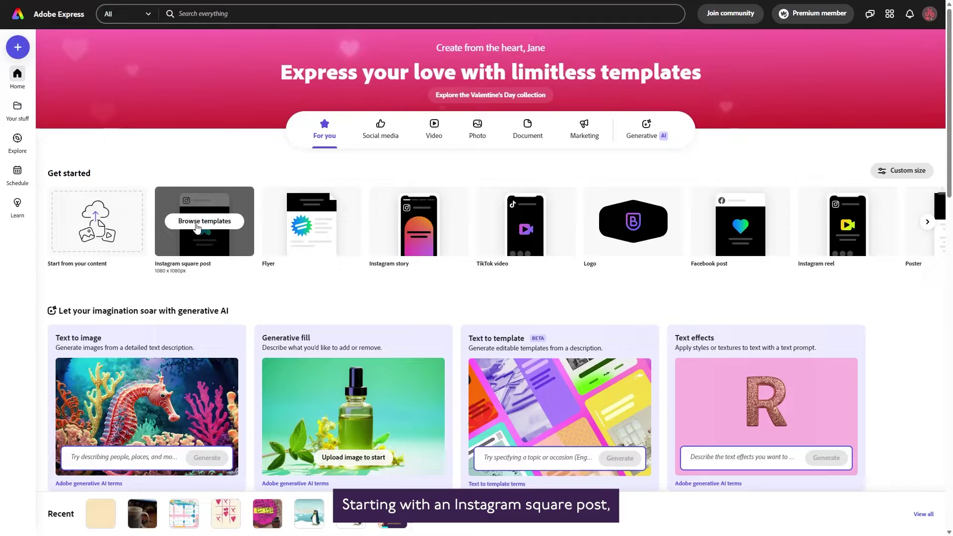
Start a blank Instagram square post and bring up its list of 40 grid layouts.
{"action": "left_click", "coordinate": [197, 223]}
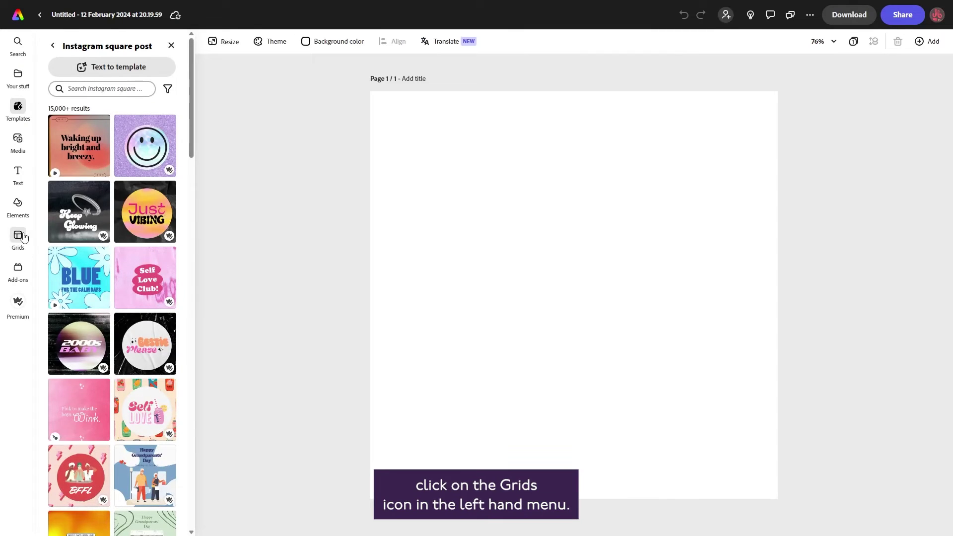
{"action": "mouse_move", "coordinate": [24, 238]}
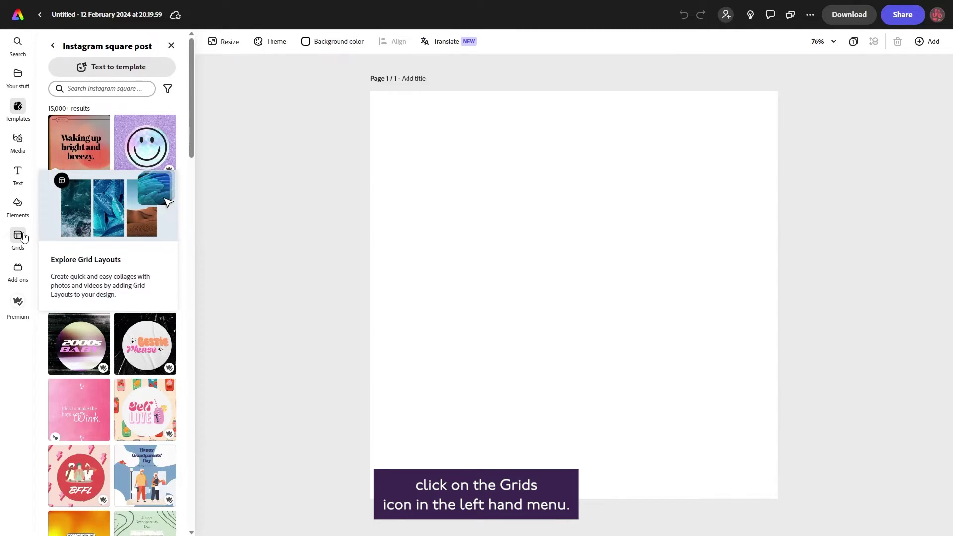
{"action": "left_click", "coordinate": [23, 237]}
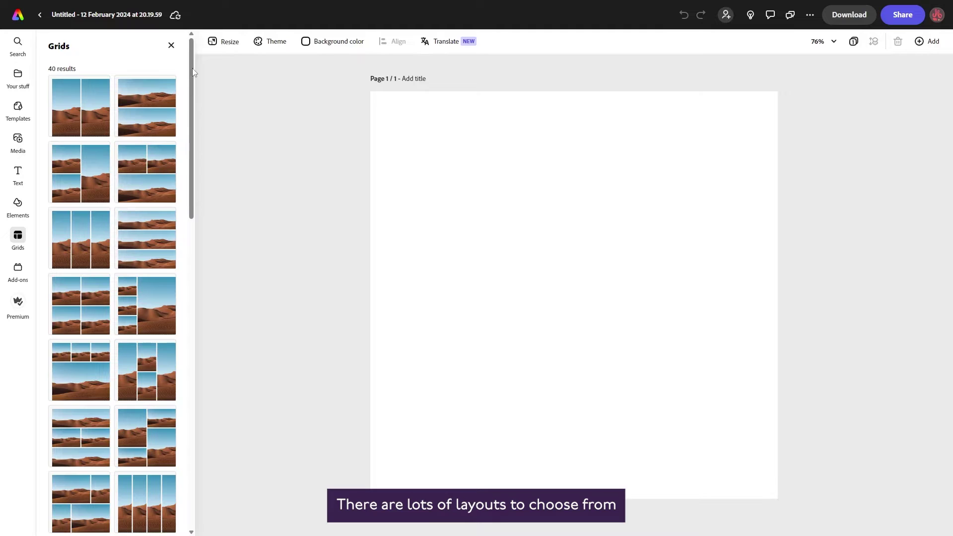
{"action": "mouse_move", "coordinate": [194, 72]}
{"action": "left_mouse_down"}
{"action": "mouse_move", "coordinate": [182, 373]}
{"action": "mouse_move", "coordinate": [201, 60]}
{"action": "left_mouse_up"}
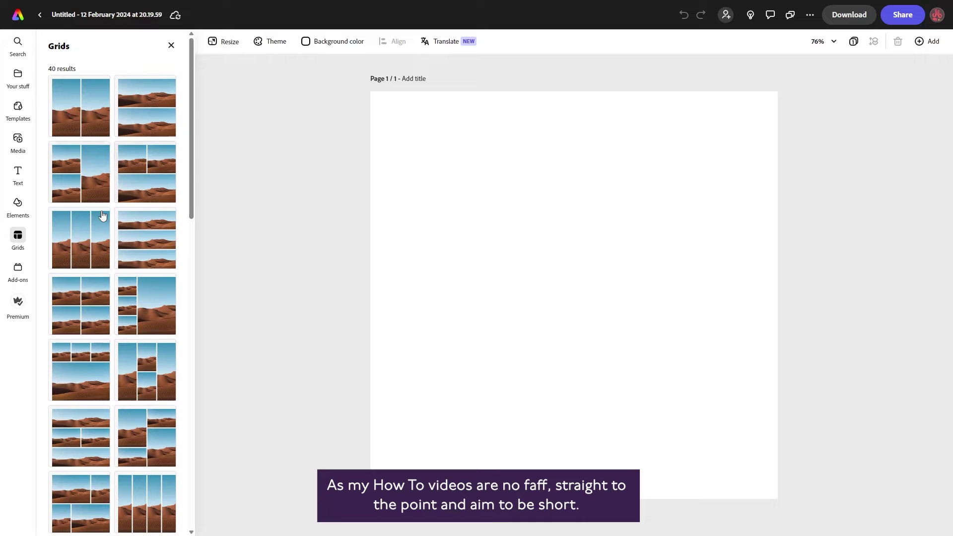
Add the 2x2 desert-photo grid and drag its corners outward to cover most of the page.
{"action": "left_click", "coordinate": [78, 312]}
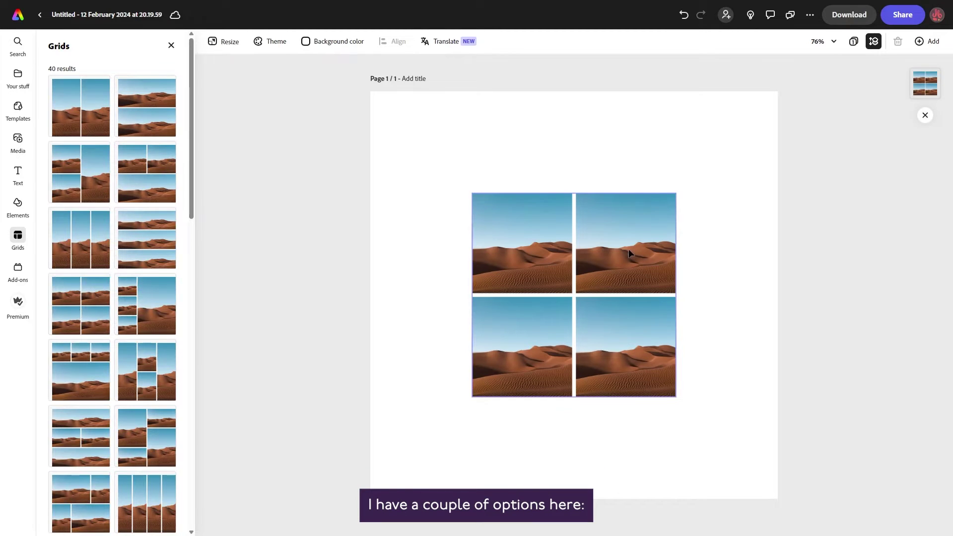
{"action": "left_click", "coordinate": [628, 250]}
{"action": "left_click_drag", "start_coordinate": [472, 194], "coordinate": [371, 92]}
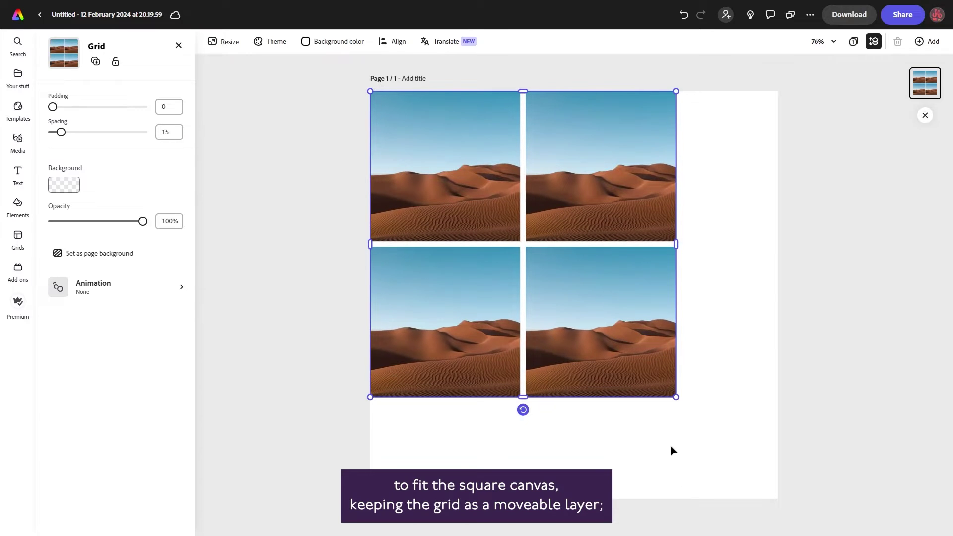
{"action": "left_click_drag", "start_coordinate": [676, 396], "coordinate": [675, 353]}
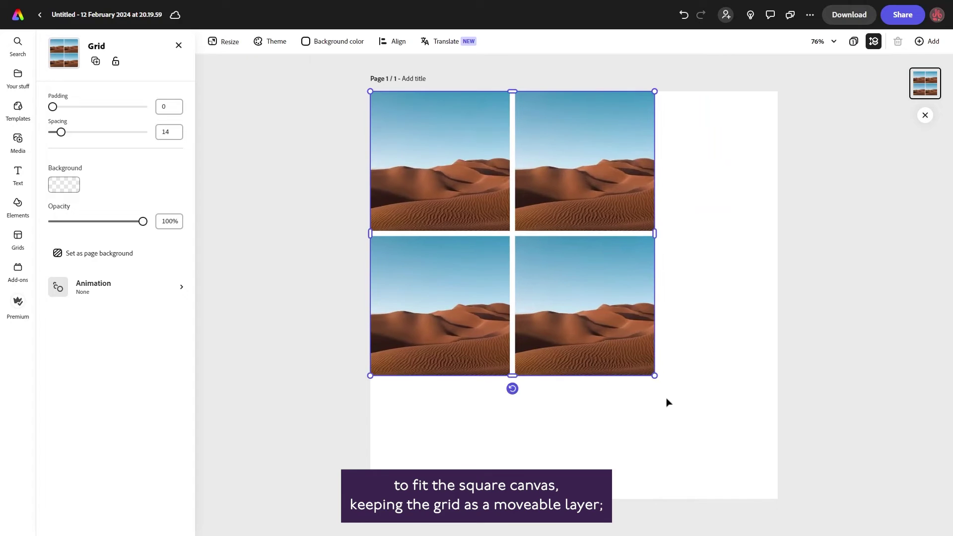
Set the grid as the page background and make the background and gaps orange.
{"action": "left_click", "coordinate": [100, 254]}
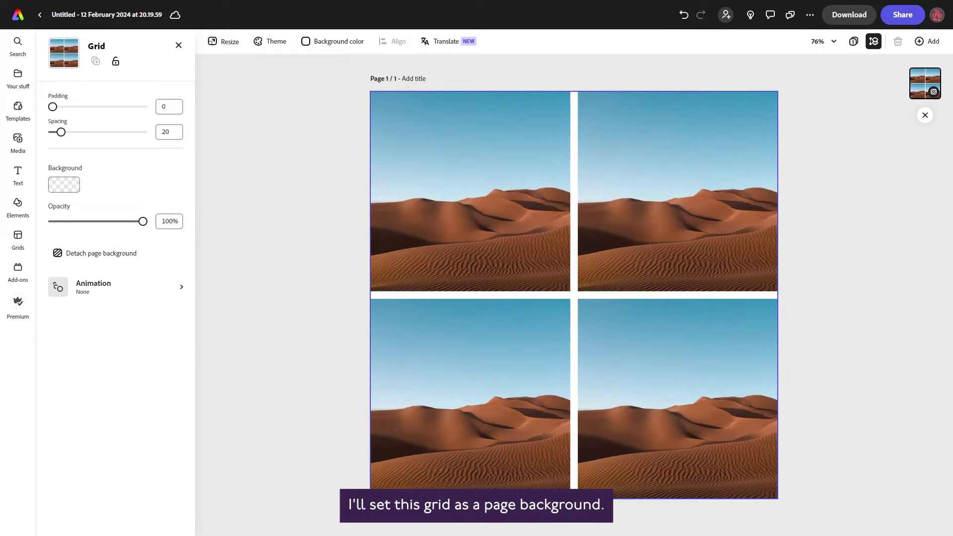
{"action": "left_click", "coordinate": [341, 48]}
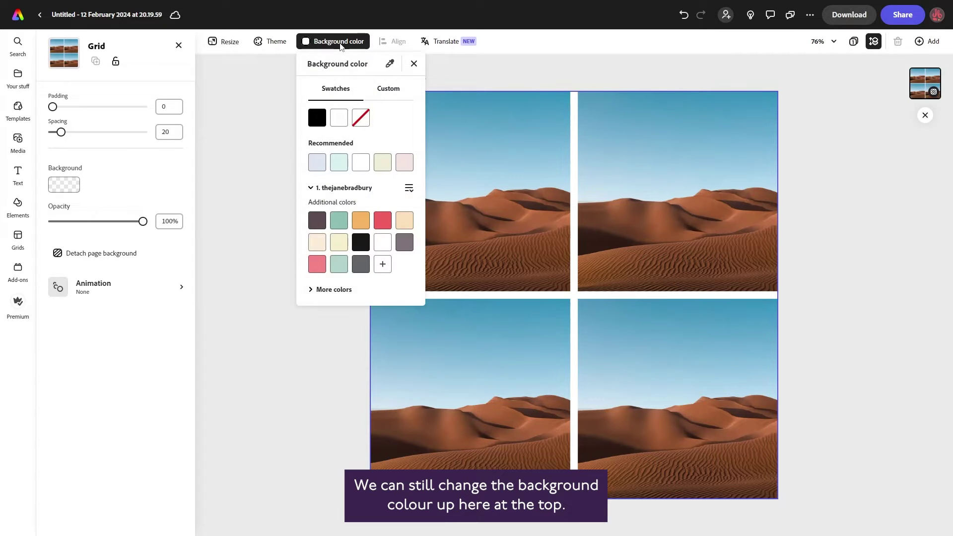
{"action": "left_click", "coordinate": [362, 226]}
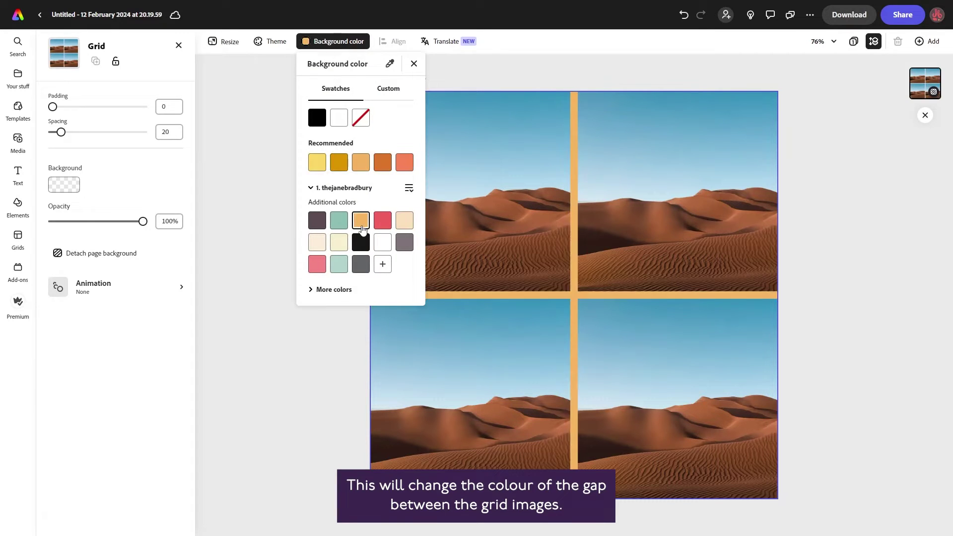
{"action": "left_click", "coordinate": [267, 200]}
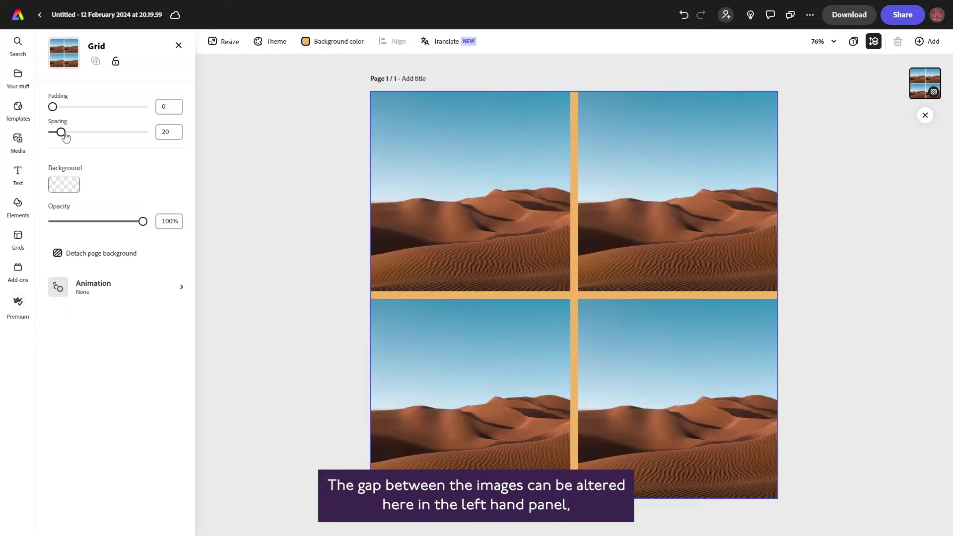
Set the grid spacing to 40 and the padding to 40.
{"action": "left_click_drag", "start_coordinate": [62, 134], "coordinate": [69, 142]}
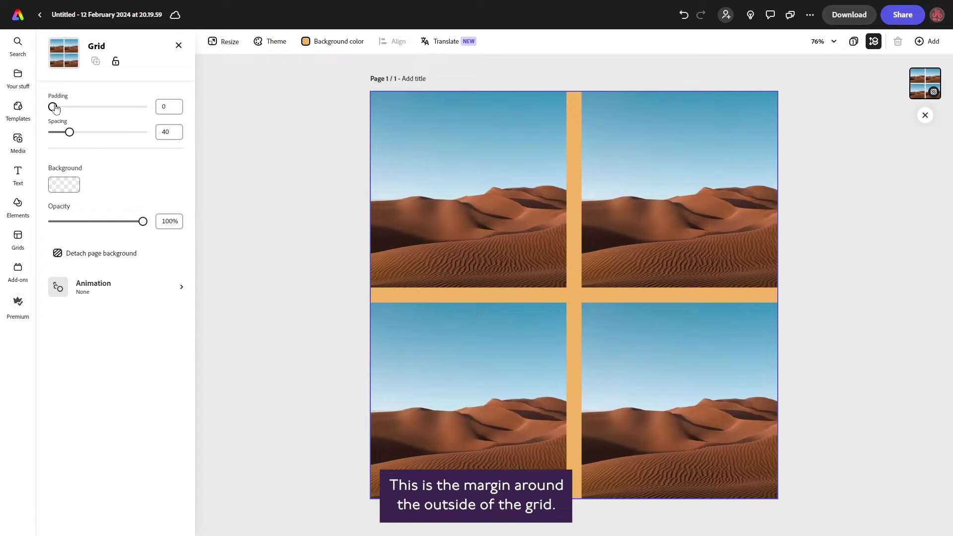
{"action": "mouse_move", "coordinate": [55, 108]}
{"action": "left_mouse_down"}
{"action": "mouse_move", "coordinate": [72, 109]}
{"action": "mouse_move", "coordinate": [68, 117]}
{"action": "left_mouse_up"}
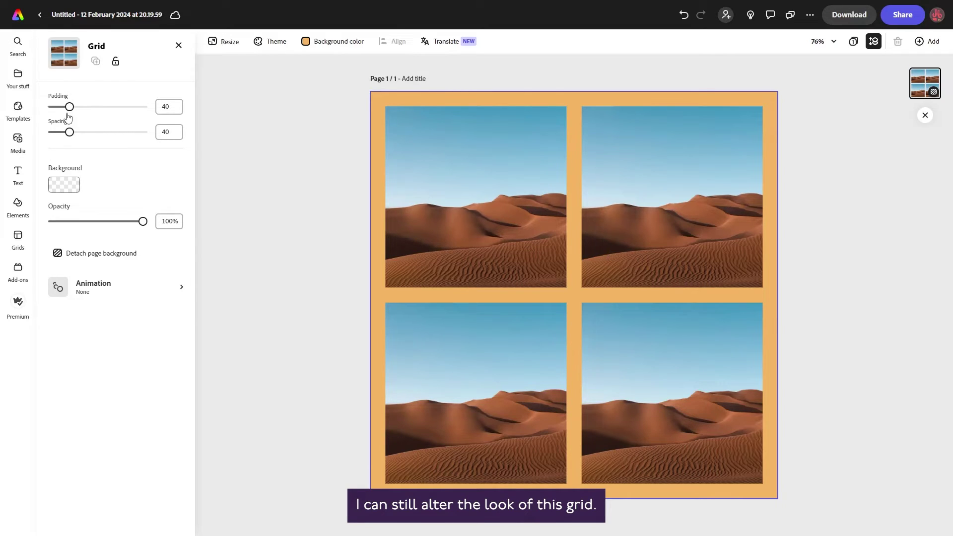
Narrow the top-left and bottom-right cells and make the bottom row taller.
{"action": "left_click", "coordinate": [499, 195]}
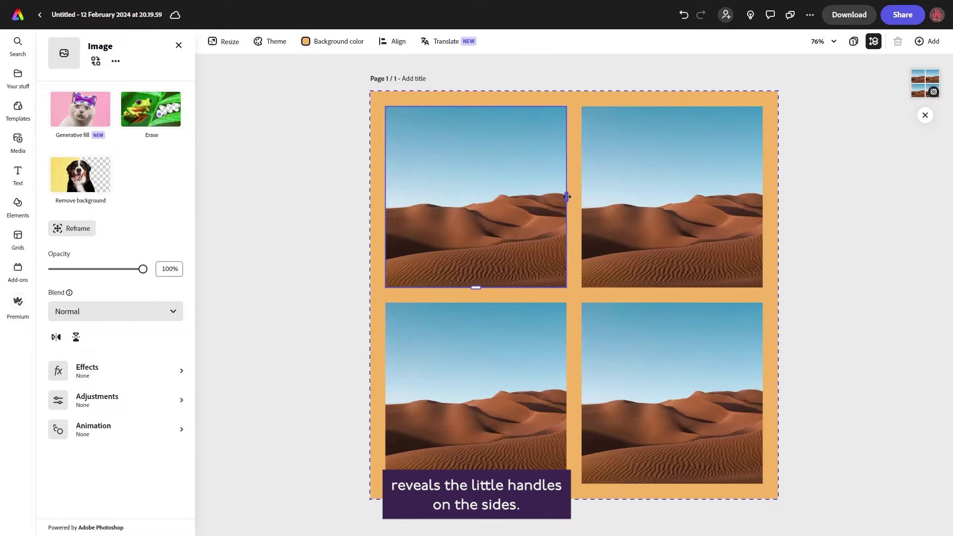
{"action": "left_click_drag", "start_coordinate": [566, 197], "coordinate": [483, 181]}
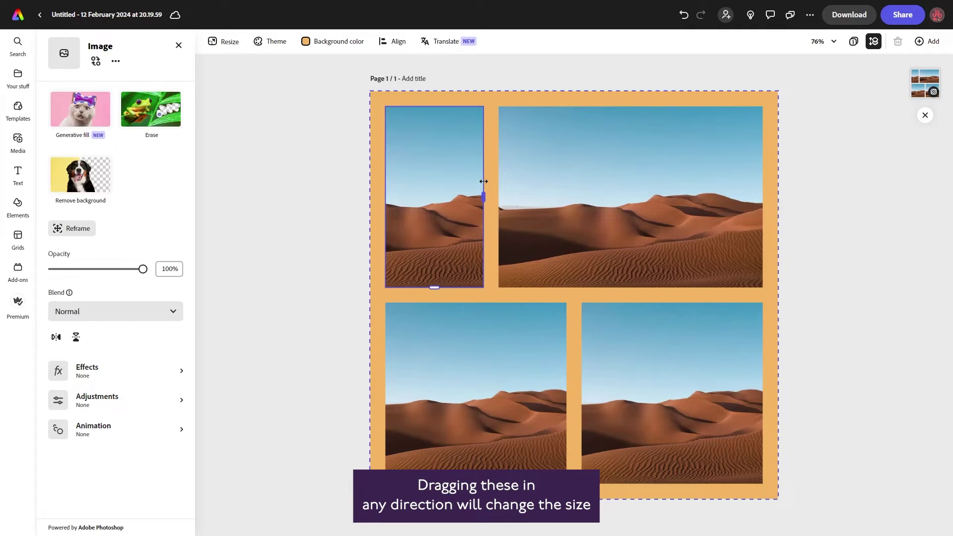
{"action": "left_click", "coordinate": [650, 343]}
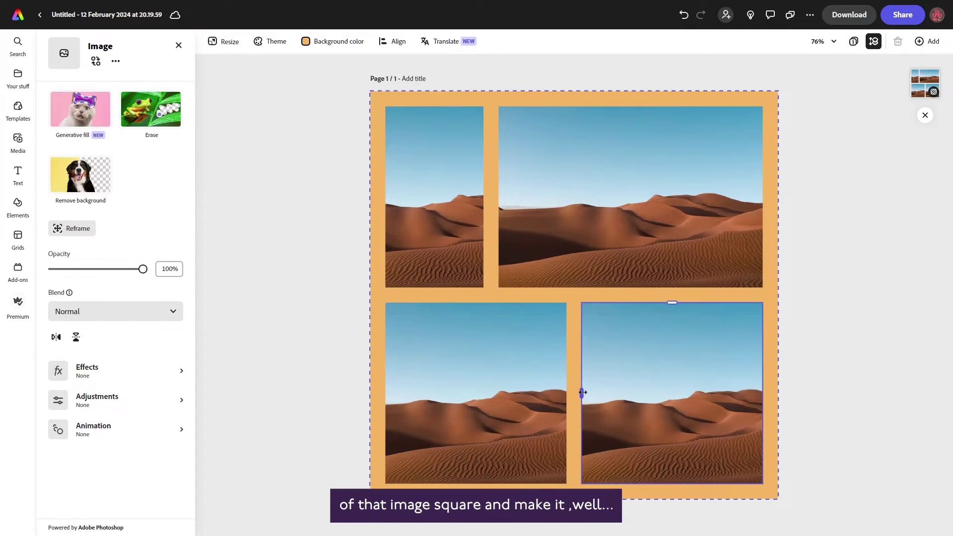
{"action": "left_click_drag", "start_coordinate": [582, 393], "coordinate": [680, 395]}
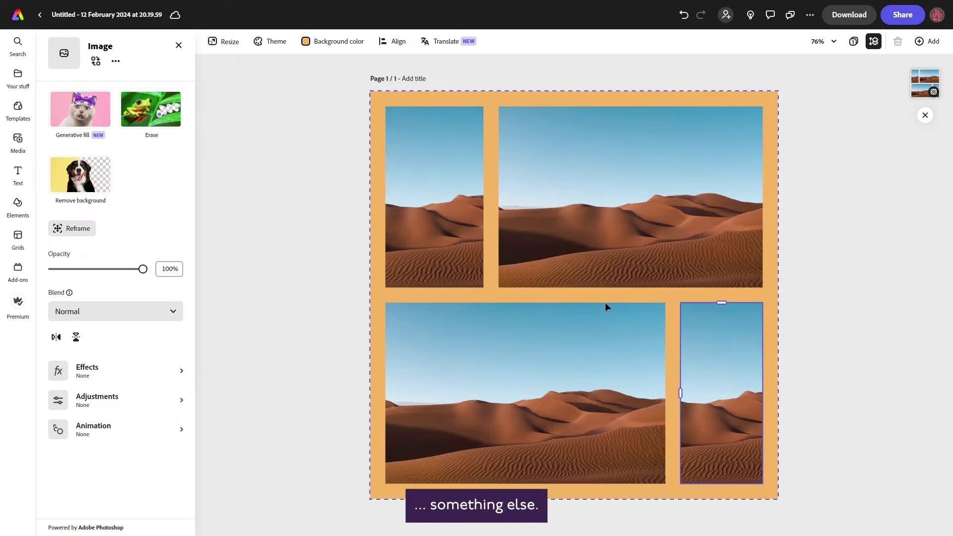
{"action": "left_click", "coordinate": [602, 322]}
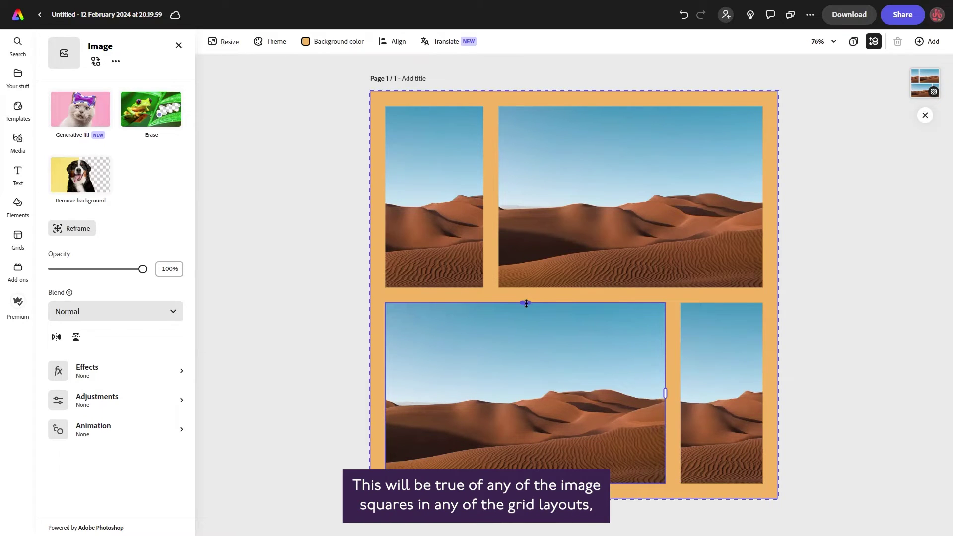
{"action": "left_click_drag", "start_coordinate": [525, 303], "coordinate": [504, 218]}
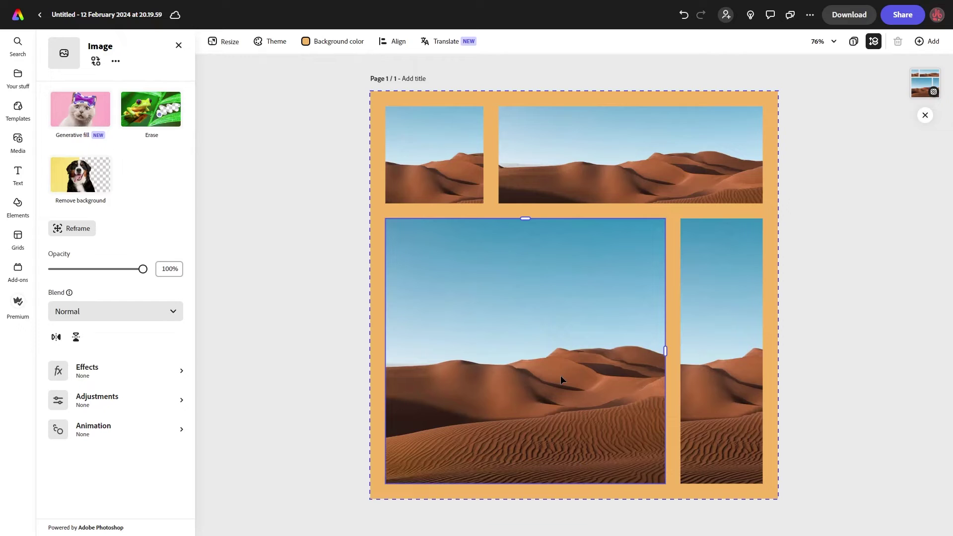
Undo the cell resizing, delete and restore the top-right photo, then reselect the grid.
{"action": "left_click", "coordinate": [683, 15]}
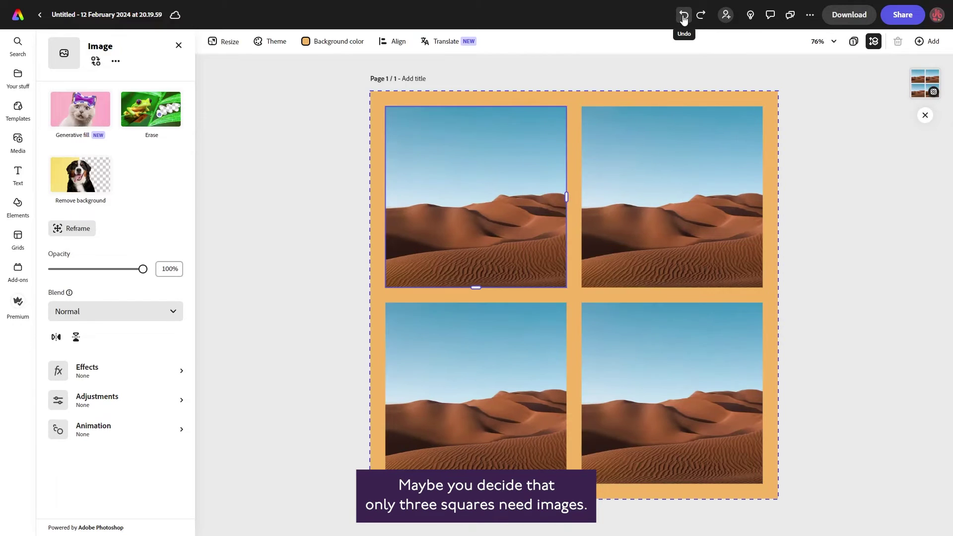
{"action": "left_click", "coordinate": [675, 155]}
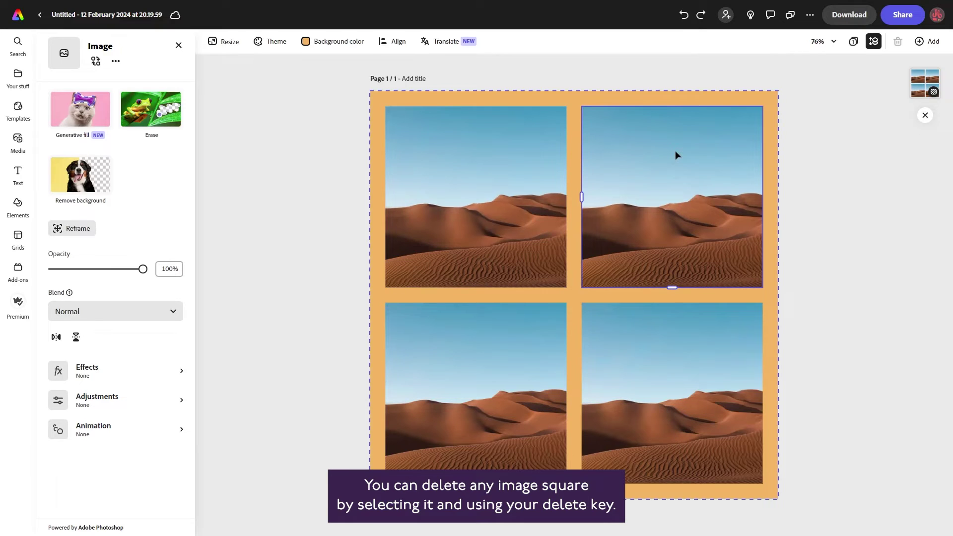
{"action": "key", "text": "Delete"}
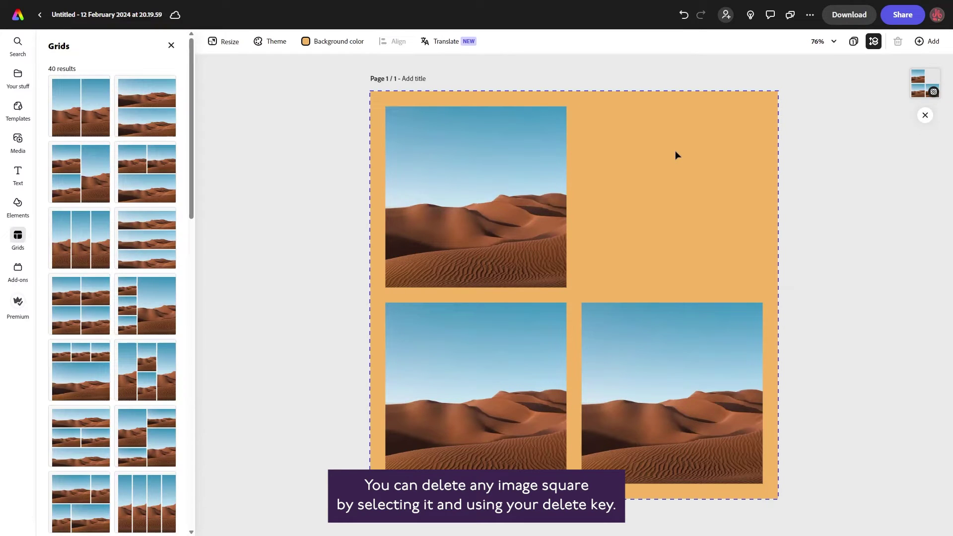
{"action": "left_click", "coordinate": [684, 15]}
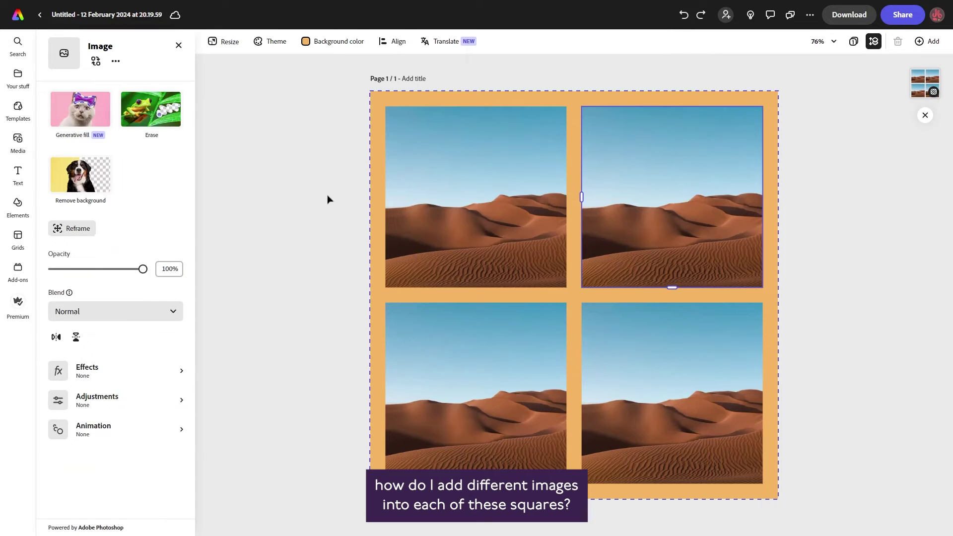
{"action": "left_click", "coordinate": [318, 248]}
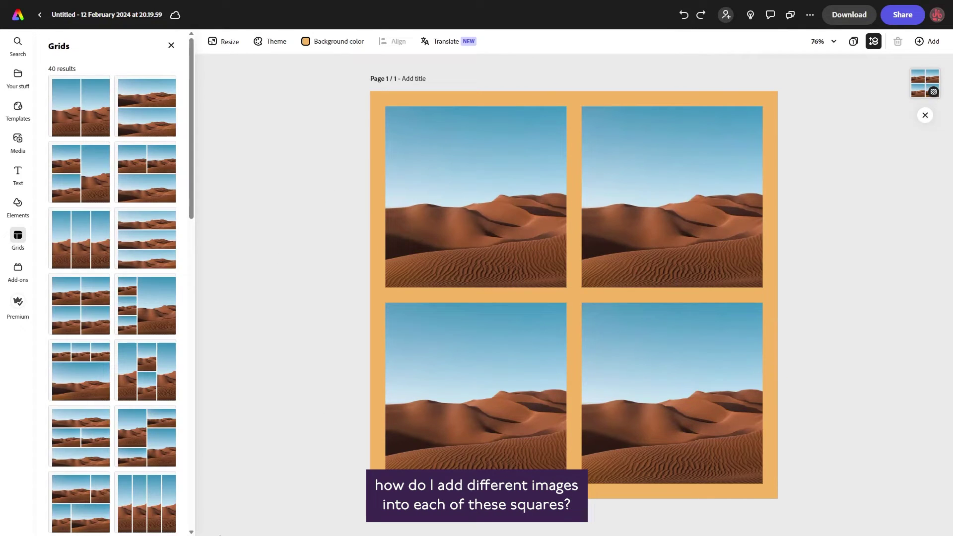
{"action": "left_click", "coordinate": [464, 205]}
With the top-left square selected, search stock photos for 'kindness' and browse the results.
{"action": "left_click", "coordinate": [466, 204]}
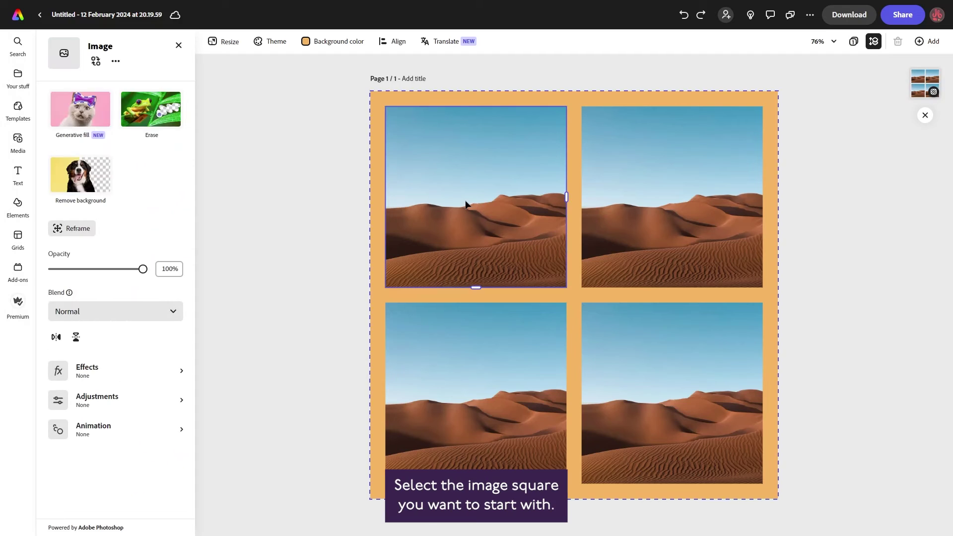
{"action": "left_click", "coordinate": [18, 140]}
{"action": "left_click", "coordinate": [112, 136]}
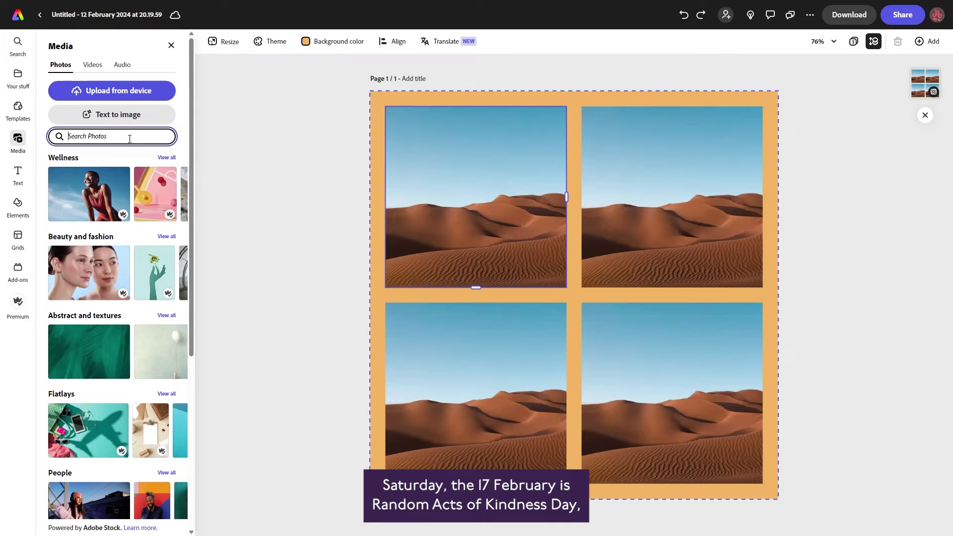
{"action": "type", "text": "k"}
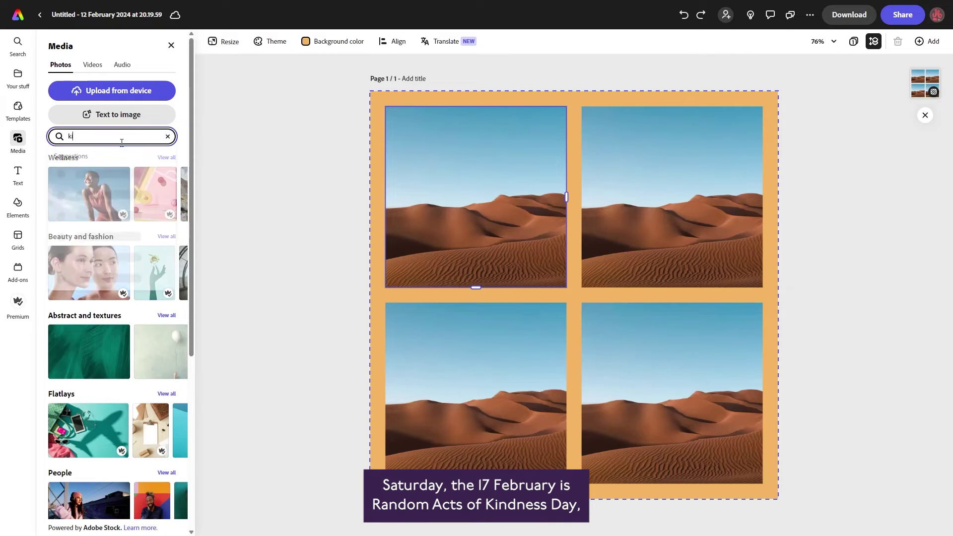
{"action": "type", "text": "indness"}
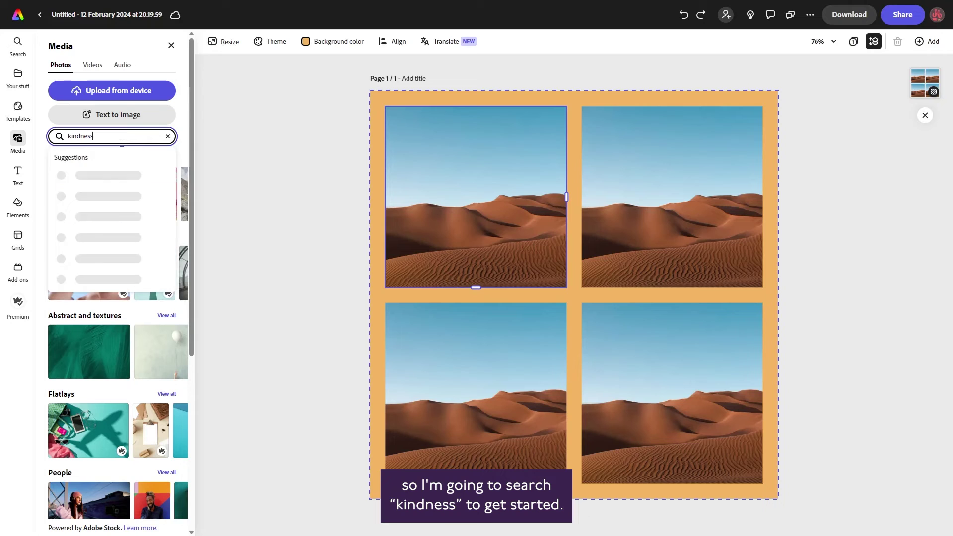
{"action": "key", "text": "Return"}
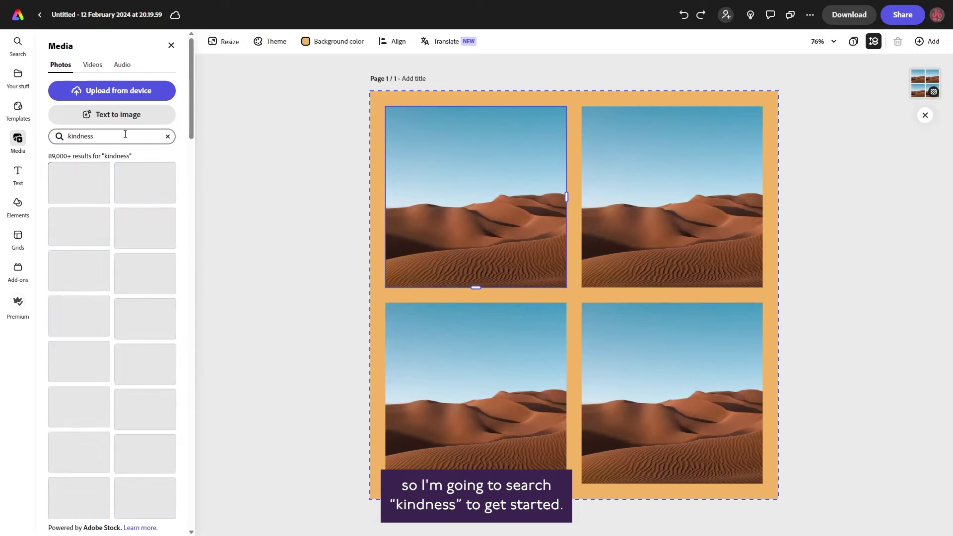
{"action": "left_click_drag", "start_coordinate": [192, 100], "coordinate": [219, 287]}
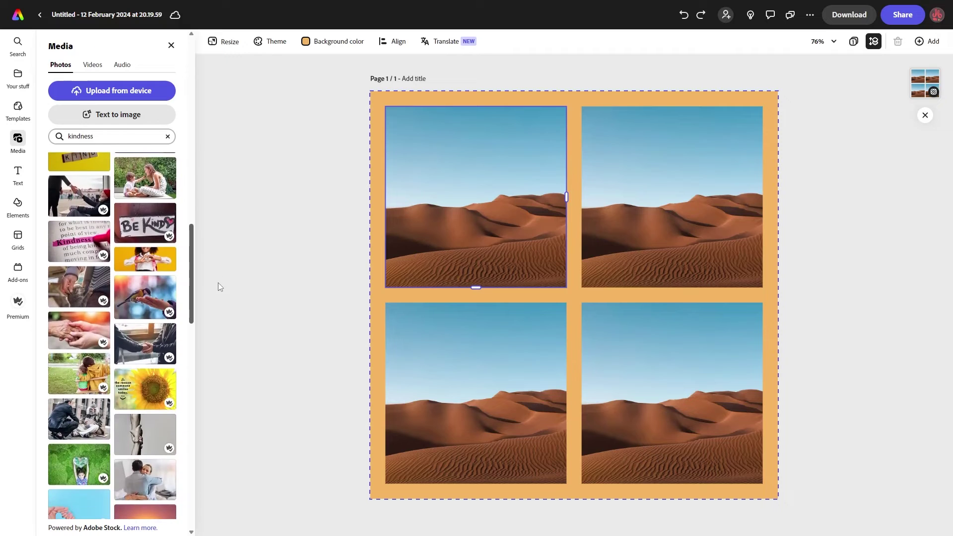
Fill the top-left square with the crouching-man photo and the top-right with the heart-hands photo.
{"action": "left_click", "coordinate": [67, 415]}
{"action": "left_click", "coordinate": [695, 189]}
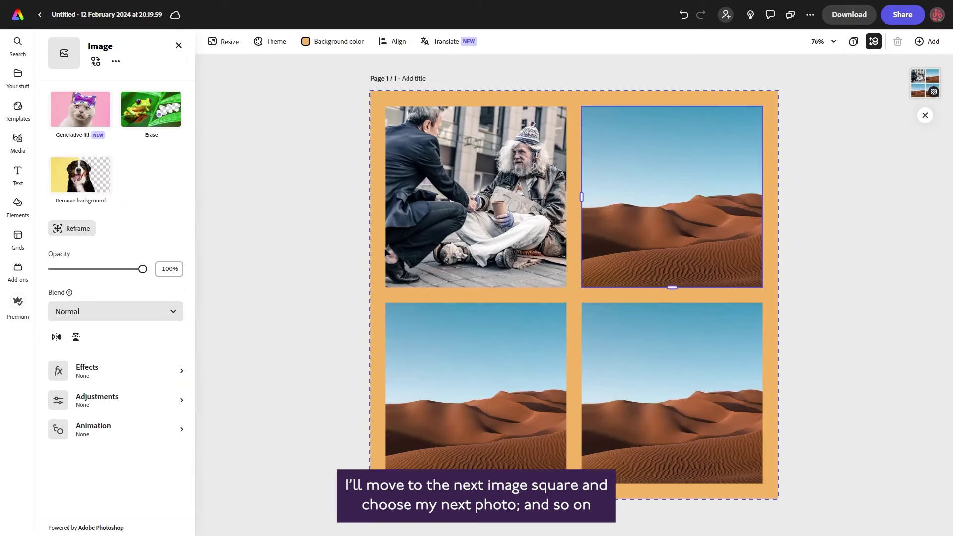
{"action": "left_click", "coordinate": [17, 141]}
{"action": "left_click_drag", "start_coordinate": [192, 160], "coordinate": [204, 72]}
{"action": "left_click", "coordinate": [77, 239]}
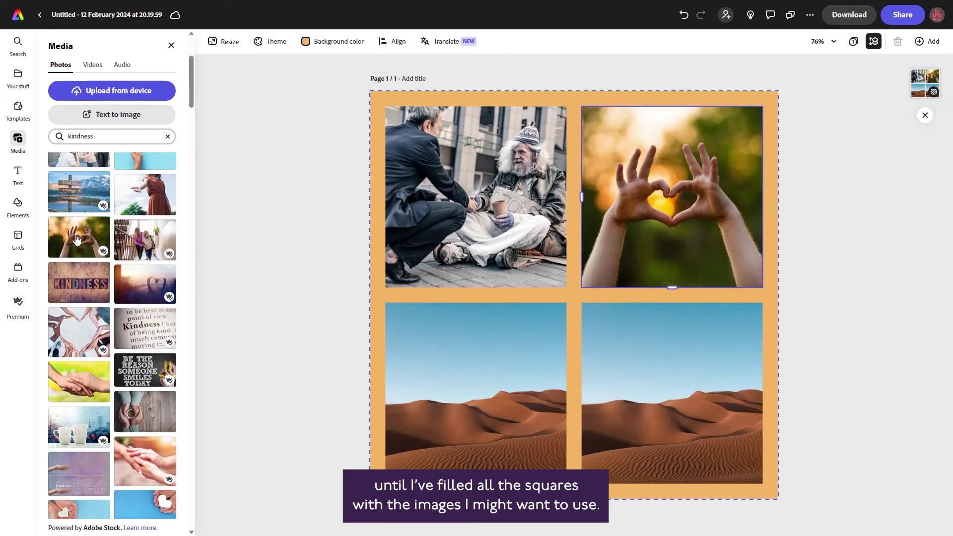
Fill the two bottom squares with kindness photos and select the finished grid.
{"action": "left_click", "coordinate": [407, 327]}
{"action": "left_click_drag", "start_coordinate": [192, 84], "coordinate": [192, 373]}
{"action": "left_click_drag", "start_coordinate": [72, 422], "coordinate": [667, 390]}
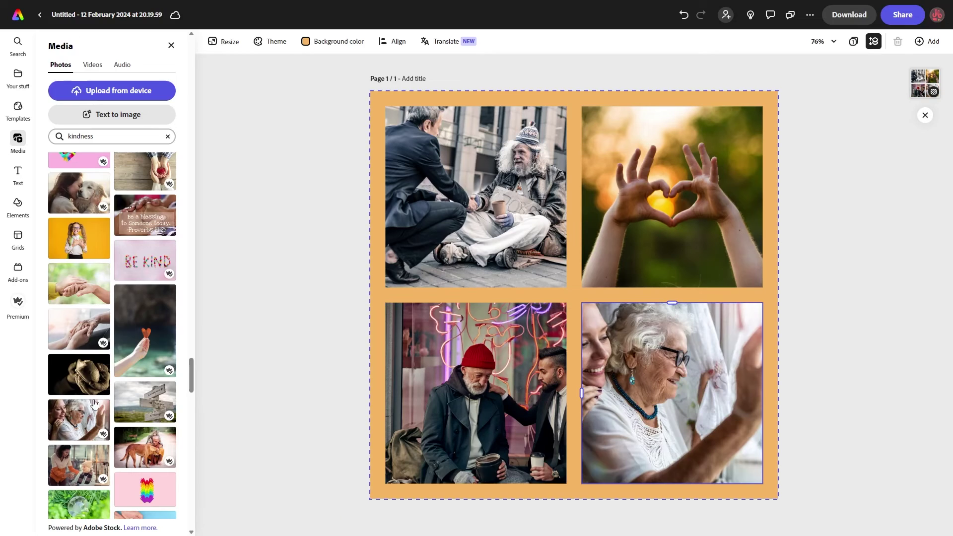
{"action": "left_click", "coordinate": [695, 364]}
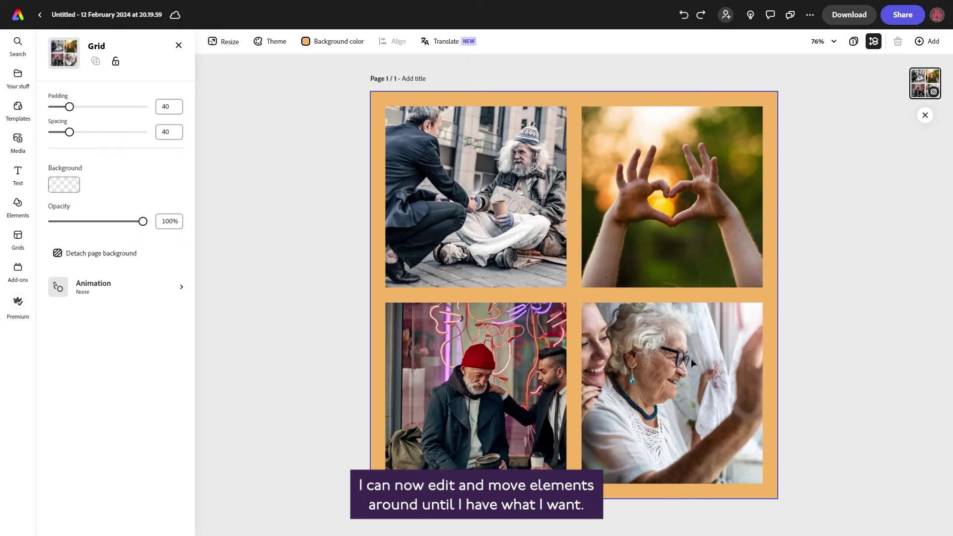
Drag the older woman's photo into the bottom-left square, swapping it with the red-hat man.
{"action": "left_click", "coordinate": [691, 359]}
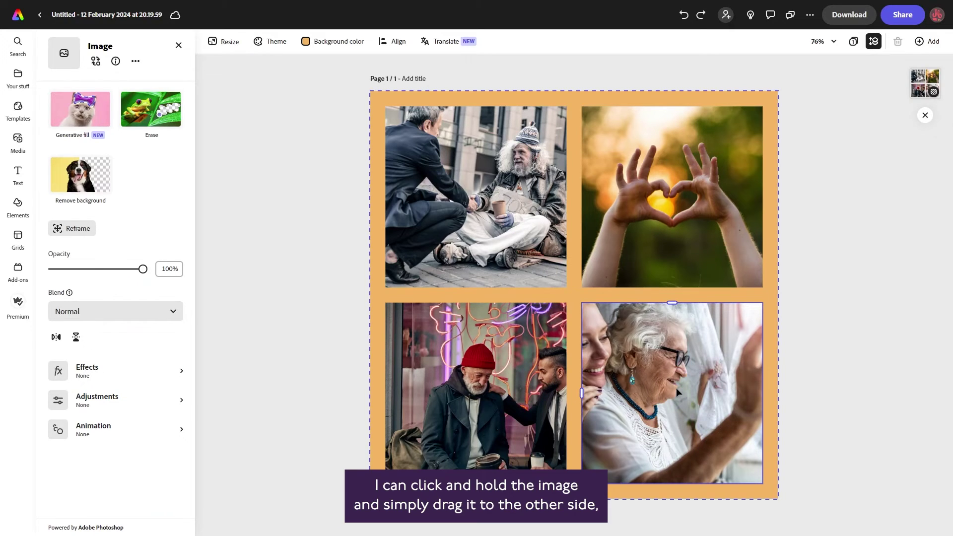
{"action": "left_click_drag", "start_coordinate": [675, 387], "coordinate": [478, 374]}
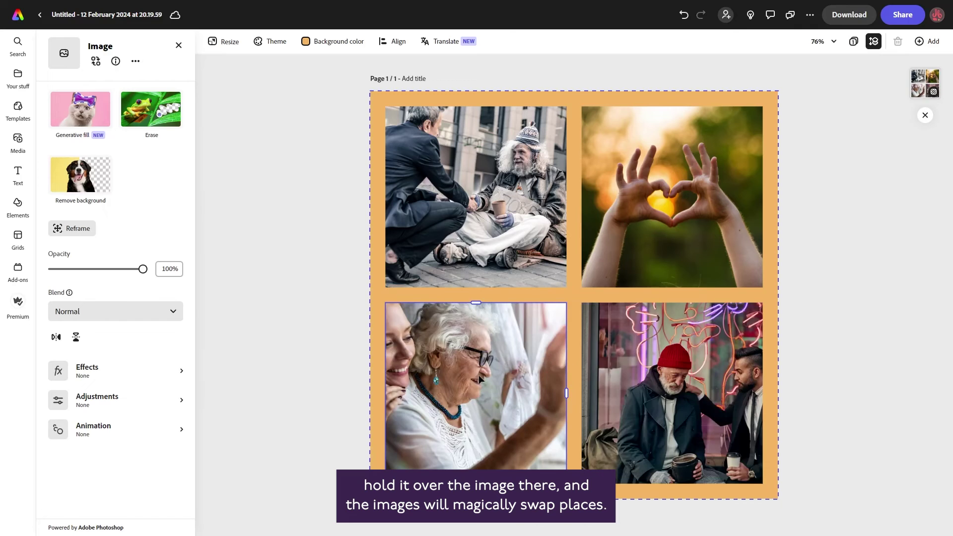
Give the bottom-left photo a sepia duotone instead of the blue-green one.
{"action": "left_click", "coordinate": [117, 372]}
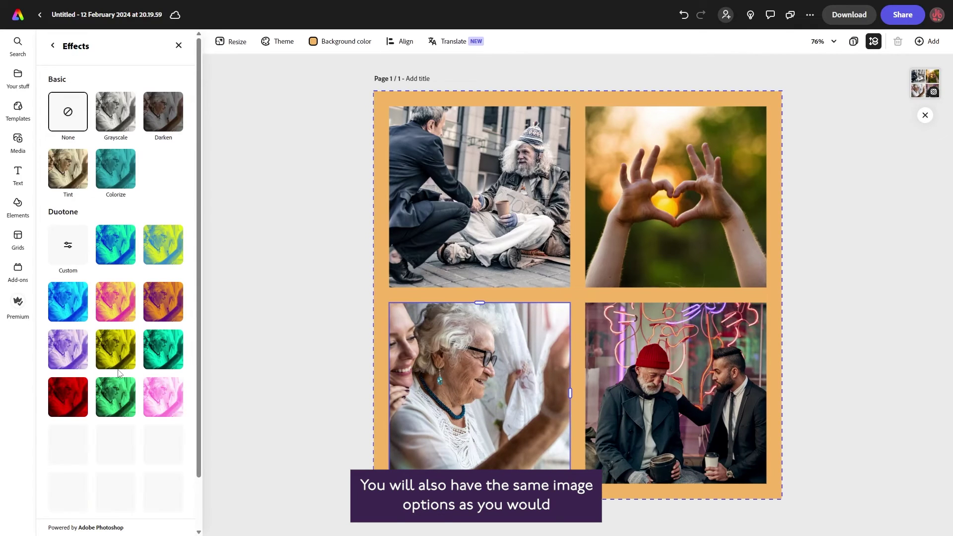
{"action": "left_click", "coordinate": [117, 250]}
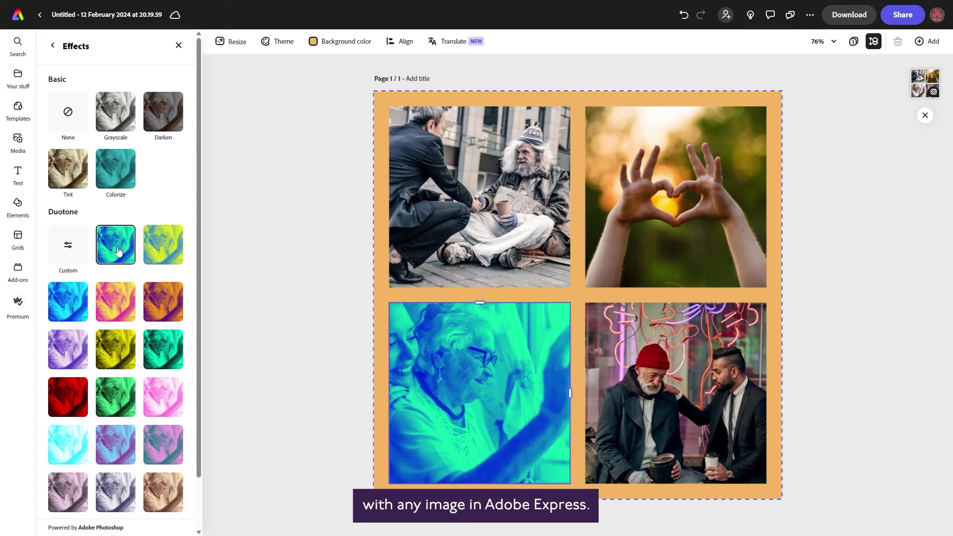
{"action": "left_click", "coordinate": [682, 15]}
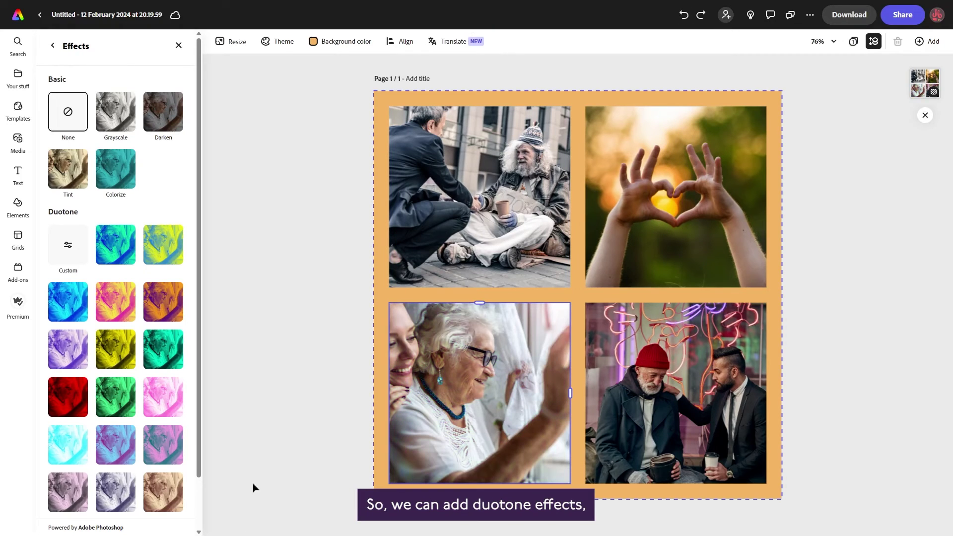
{"action": "left_click", "coordinate": [159, 491]}
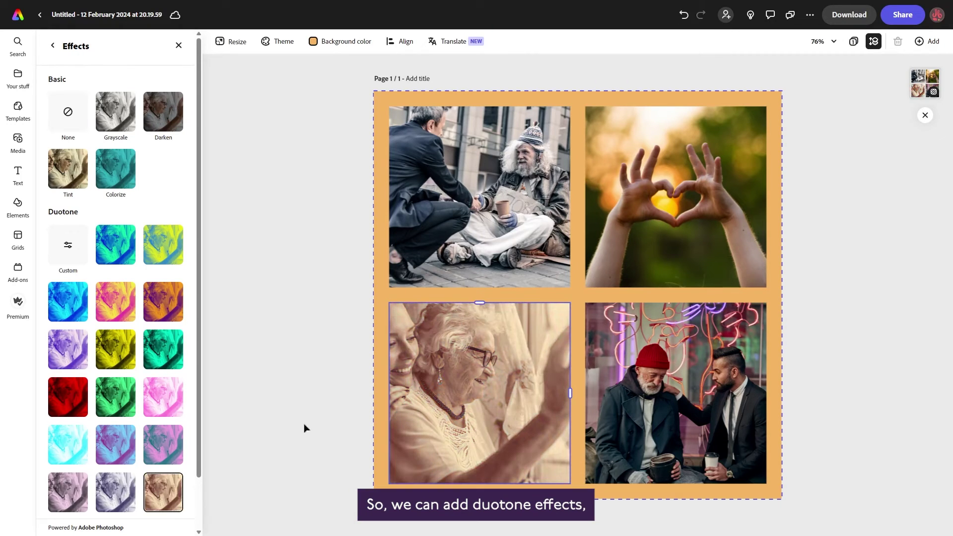
Try brightening the two men's photo at bottom right, then undo it.
{"action": "left_click", "coordinate": [697, 346]}
{"action": "left_click", "coordinate": [124, 397]}
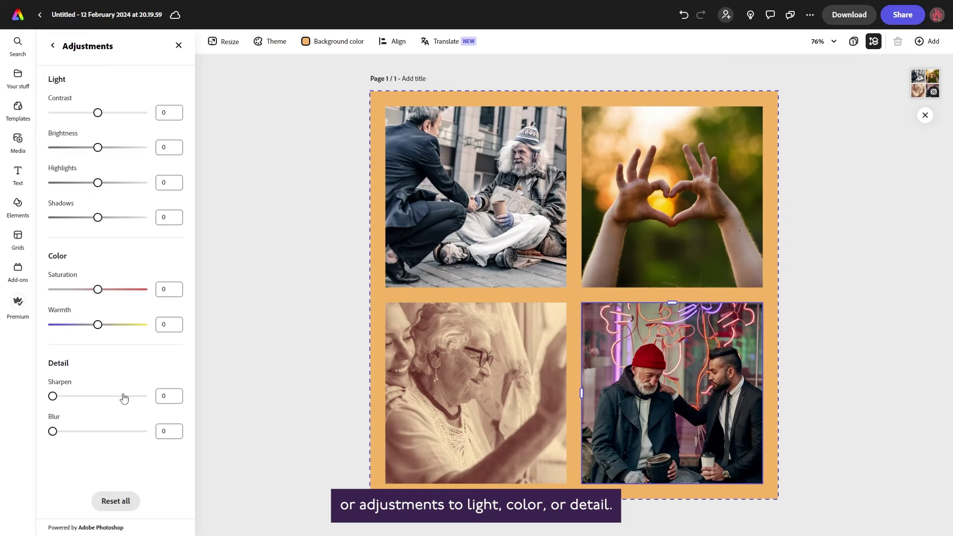
{"action": "left_click_drag", "start_coordinate": [108, 152], "coordinate": [135, 148]}
{"action": "key", "text": "ctrl+z"}
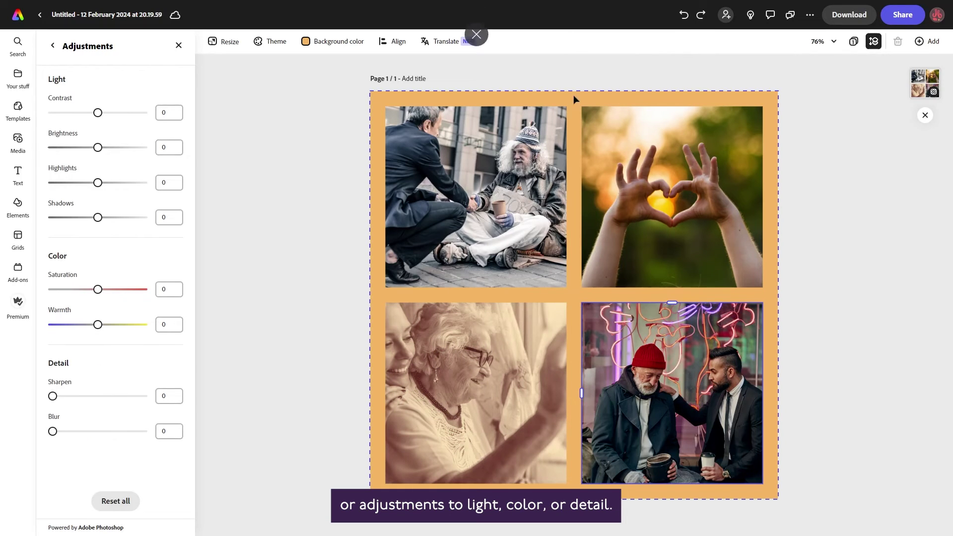
{"action": "left_click", "coordinate": [53, 45]}
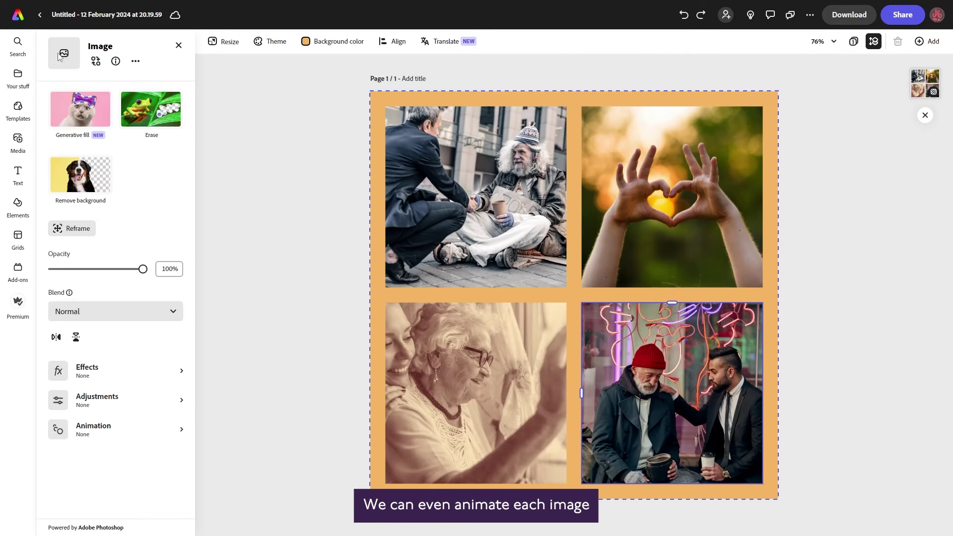
Apply the Bungee in entrance animation to the two men's photo.
{"action": "left_click", "coordinate": [81, 437]}
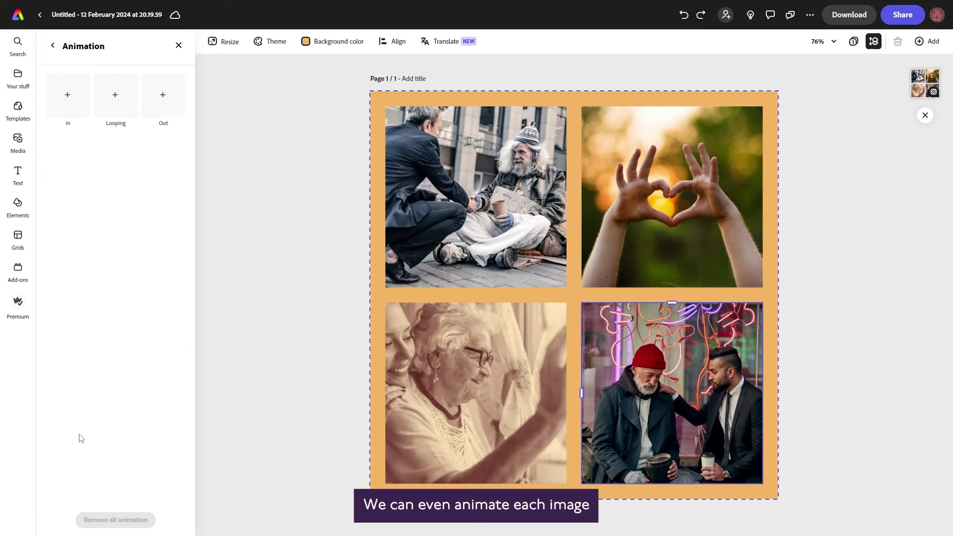
{"action": "left_click", "coordinate": [68, 95]}
{"action": "left_click", "coordinate": [67, 93]}
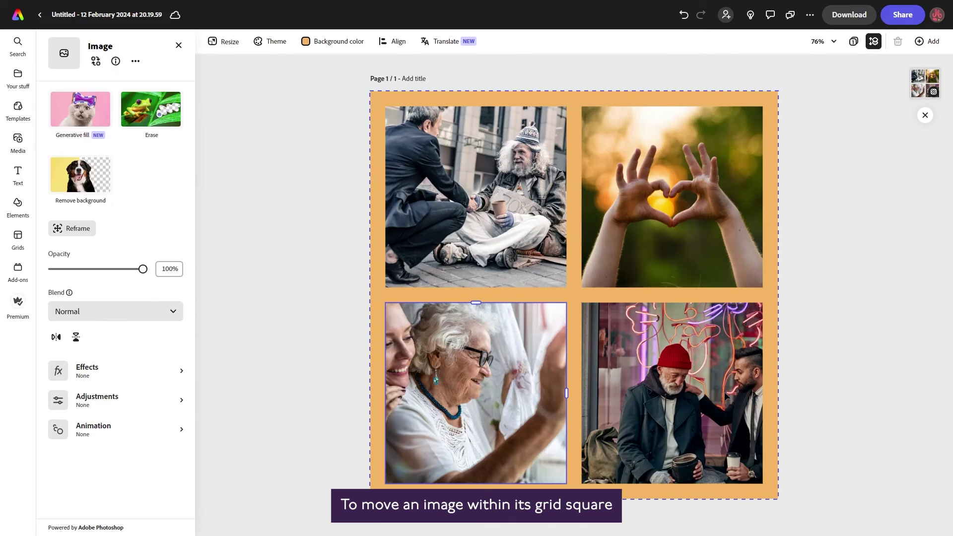
{"action": "left_click", "coordinate": [725, 395]}
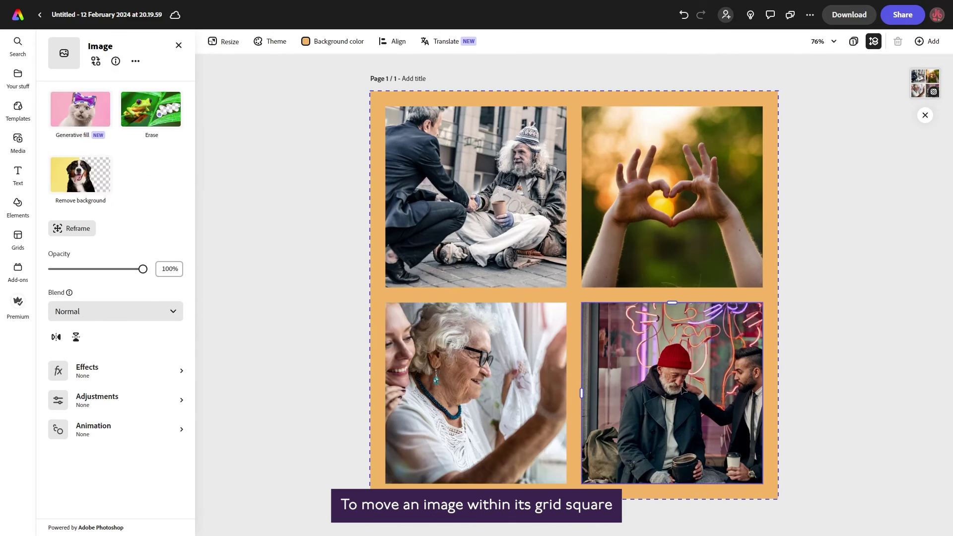
Nudge the two men's photo slightly left in its square, then preview the finished kindness post.
{"action": "double_click", "coordinate": [680, 388]}
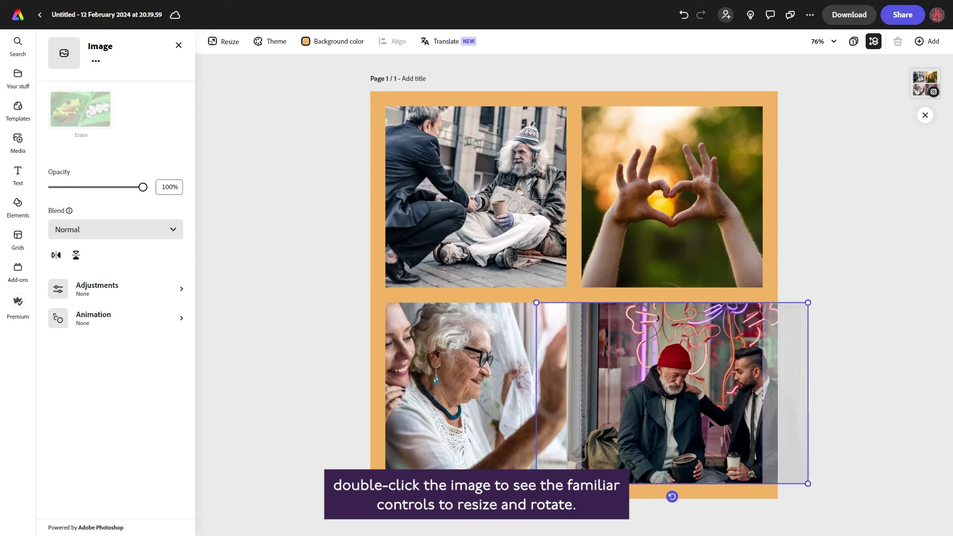
{"action": "left_click_drag", "start_coordinate": [710, 424], "coordinate": [678, 420]}
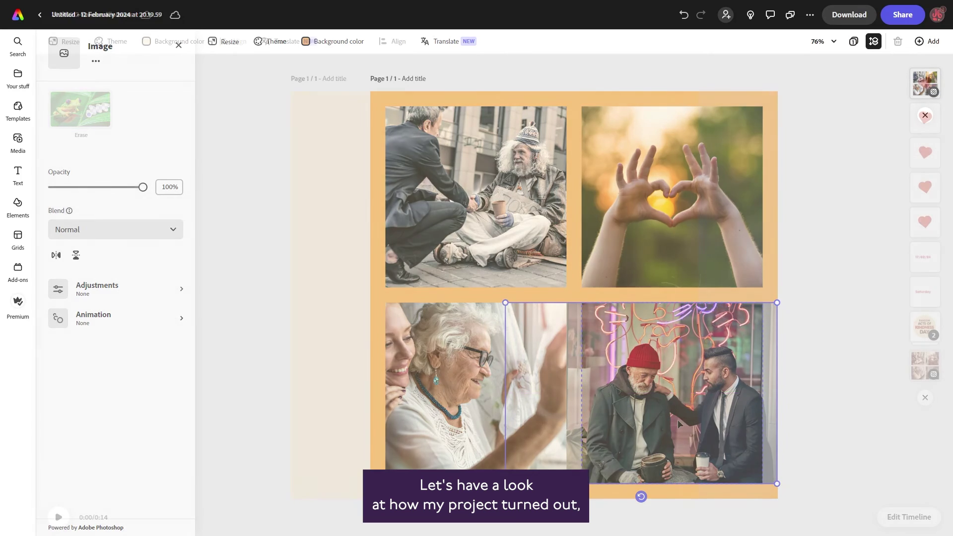
{"action": "left_click", "coordinate": [58, 518]}
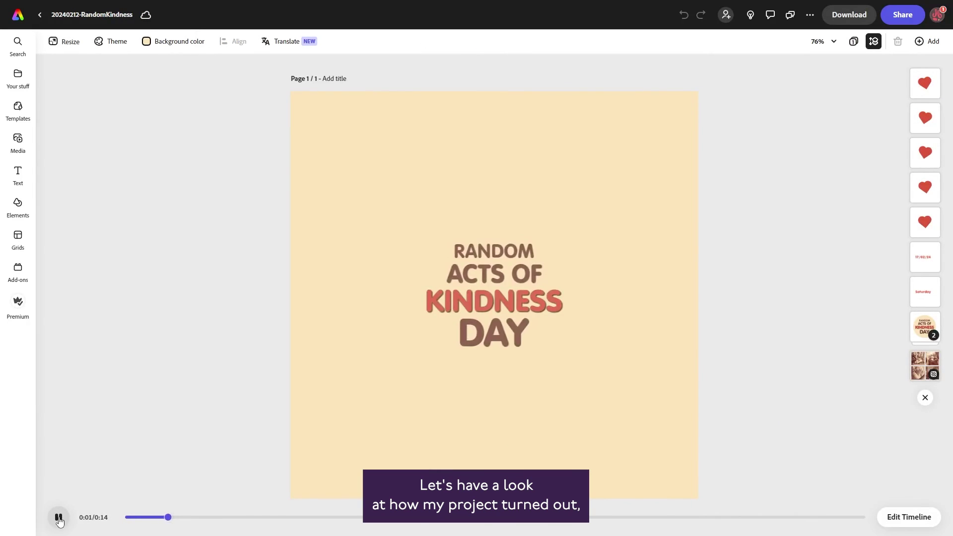